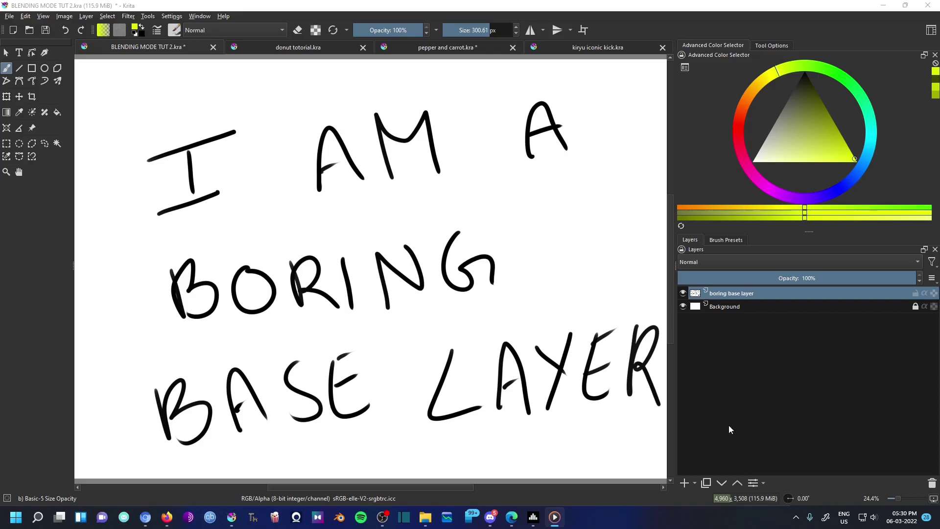
Add a paint layer in Screen blending mode and brush yellow over parts of the "AM A" and "BORING" lettering
click(685, 483)
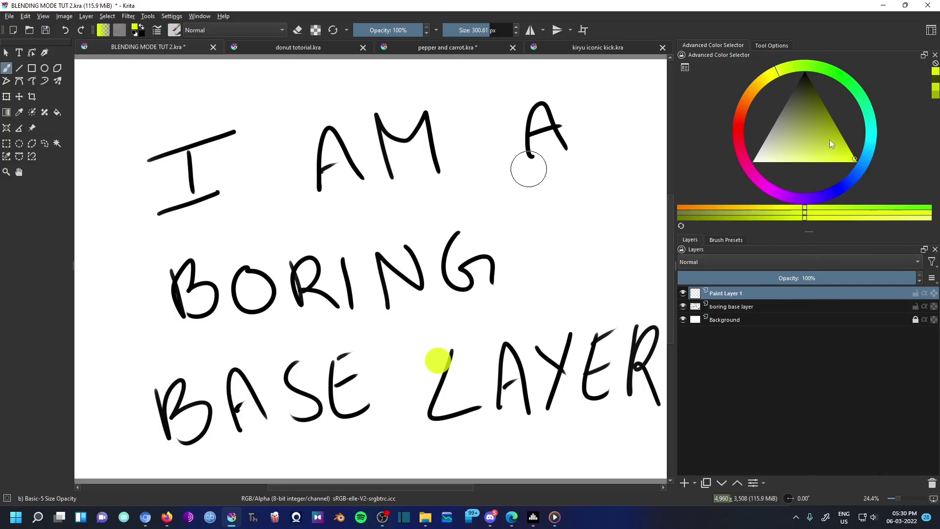
click(549, 176)
click(734, 262)
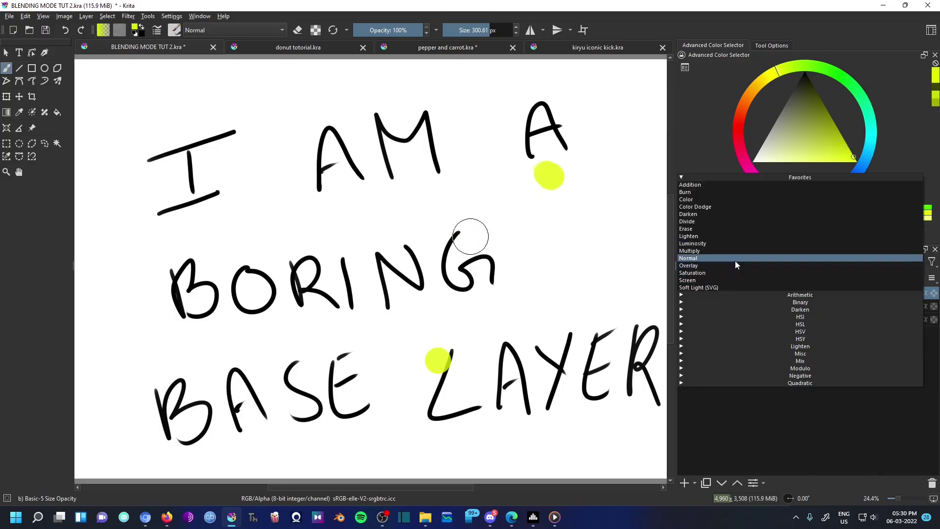
click(735, 279)
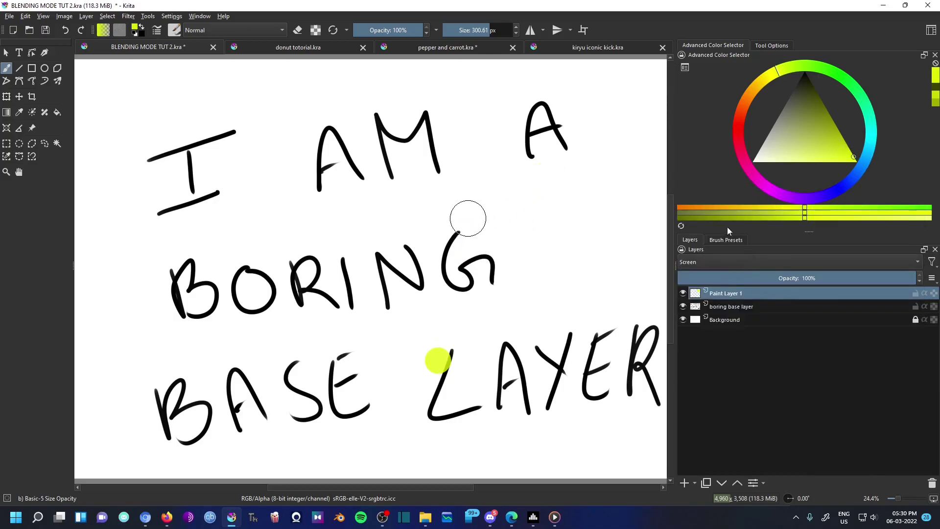
mouse_move(319, 273)
mouse_down()
mouse_move(325, 262)
mouse_move(419, 248)
mouse_move(470, 300)
mouse_move(492, 262)
mouse_up()
mouse_move(362, 174)
mouse_down()
mouse_move(412, 143)
mouse_move(562, 130)
mouse_move(568, 147)
mouse_up()
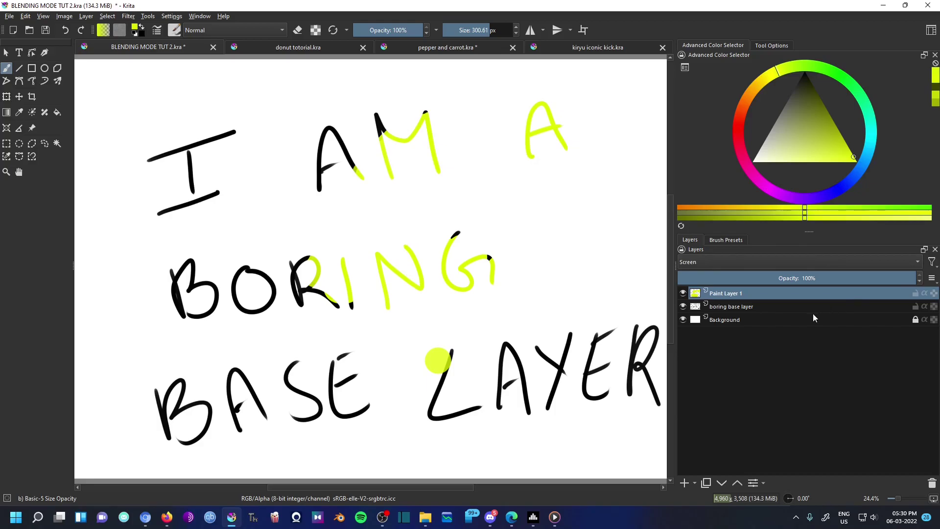
Group the yellow paint layer with the boring base layer and turn on alpha inheritance for the yellow layer
ctrl+click(760, 307)
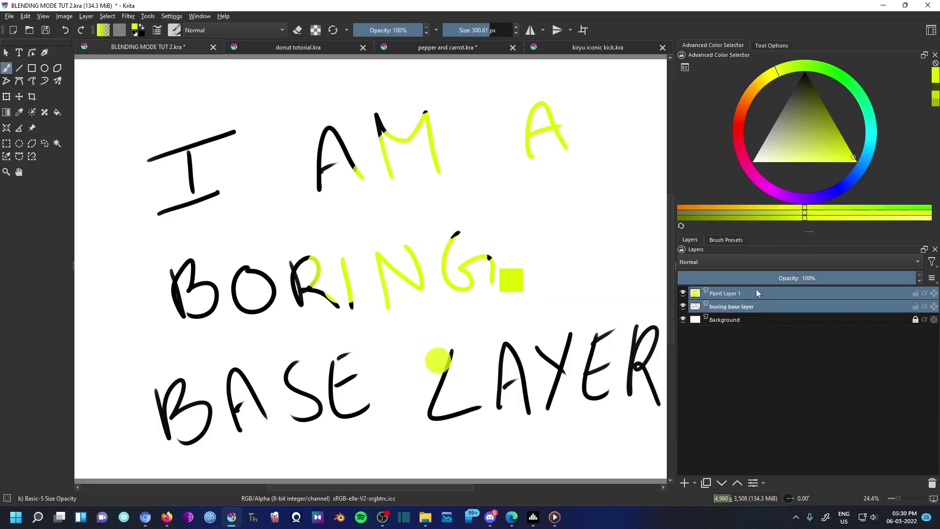
key(ctrl+g)
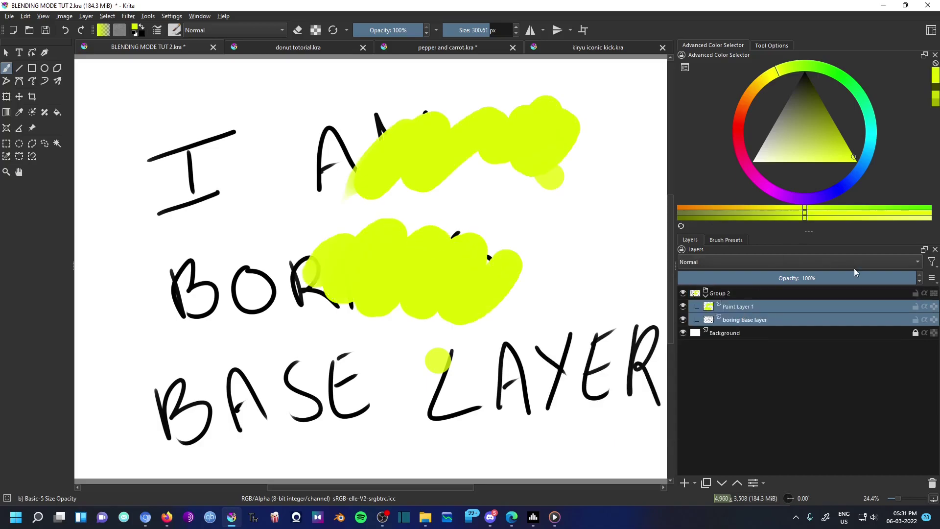
click(786, 293)
click(783, 304)
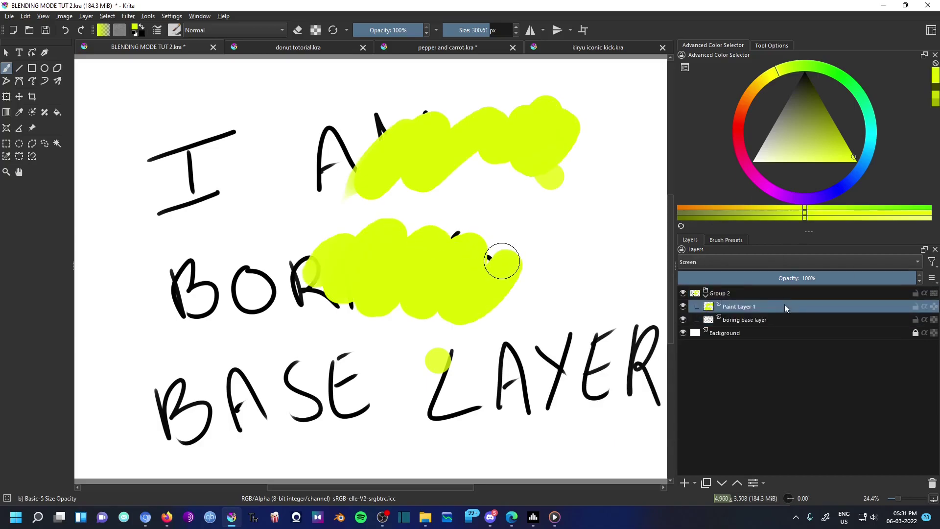
click(923, 308)
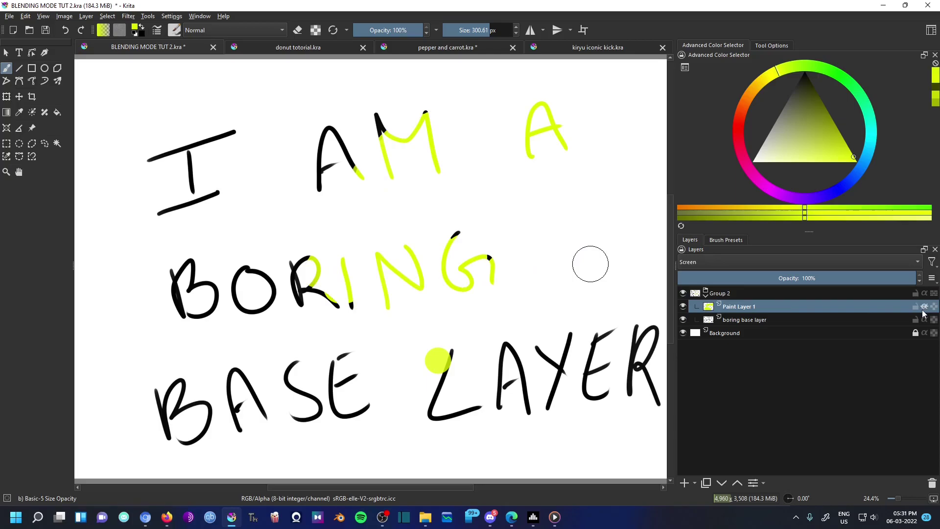
Add a paint layer beneath the boring base layer inside the group and paint a large red disc on it
drag(731, 321, 743, 343)
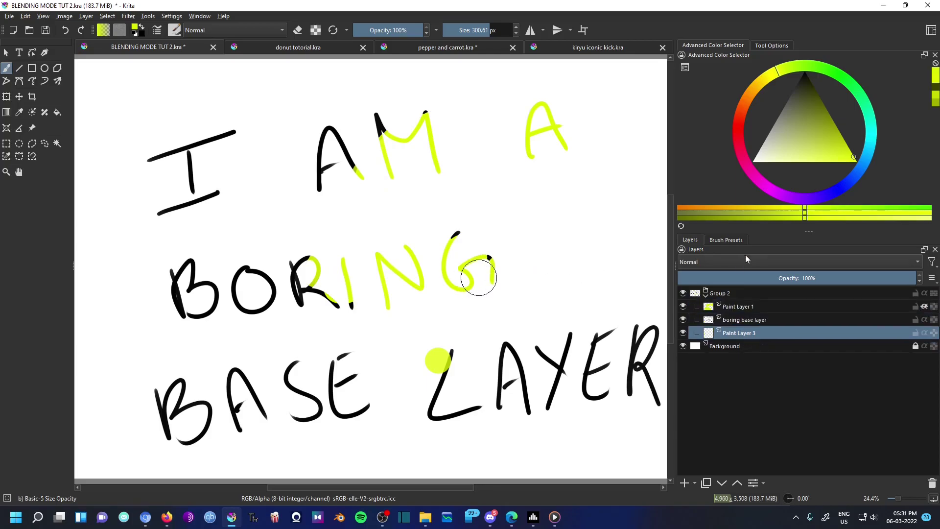
key(alt+Tab)
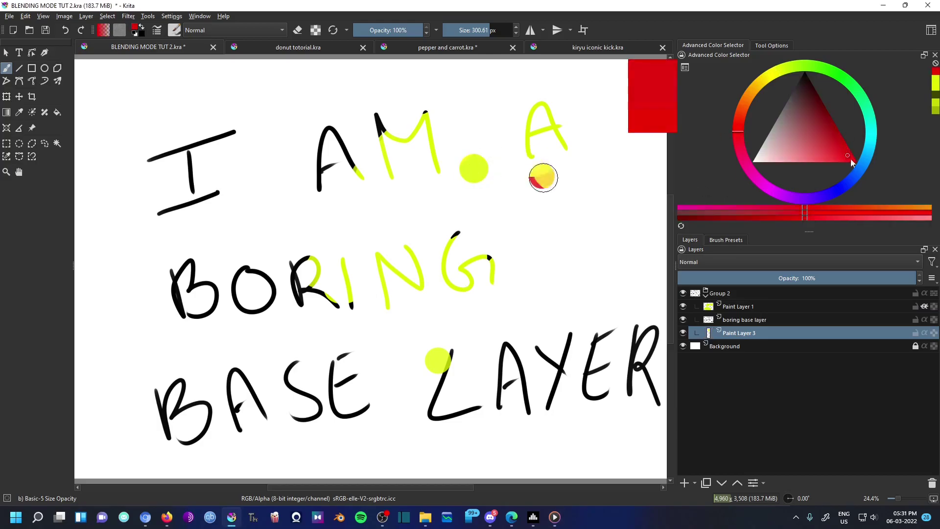
mouse_move(343, 181)
mouse_down()
mouse_move(311, 237)
mouse_move(349, 250)
mouse_move(417, 237)
mouse_up()
click(744, 262)
click(742, 244)
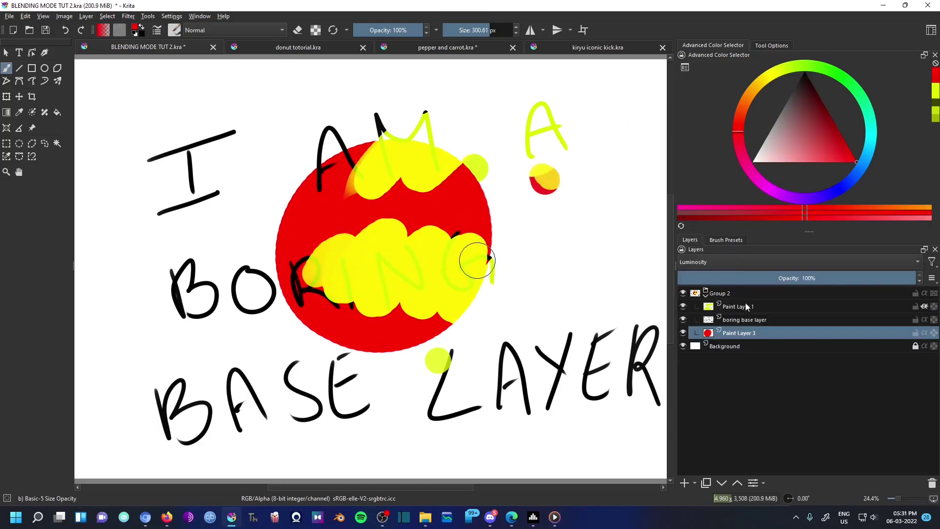
key(ctrl+z)
Change the blending mode of the clipped yellow paint layer at the top of the group
click(742, 306)
click(740, 262)
click(720, 227)
Paint light and black strokes over the red disc and choose the Blender Blur brush
click(763, 145)
mouse_move(349, 167)
mouse_down()
mouse_move(369, 161)
mouse_move(482, 218)
mouse_up()
click(753, 161)
key(d)
mouse_move(292, 222)
mouse_down()
mouse_move(392, 318)
mouse_move(420, 320)
mouse_up()
click(726, 240)
click(780, 338)
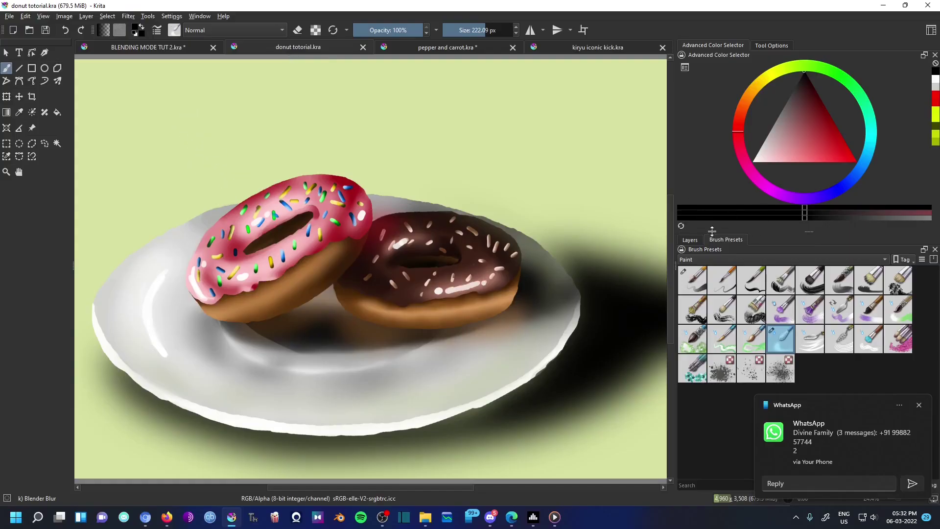
Delete the "highlight glaze 2" layer and the "highlight" layer of base donut 2 in the donut painting
click(691, 240)
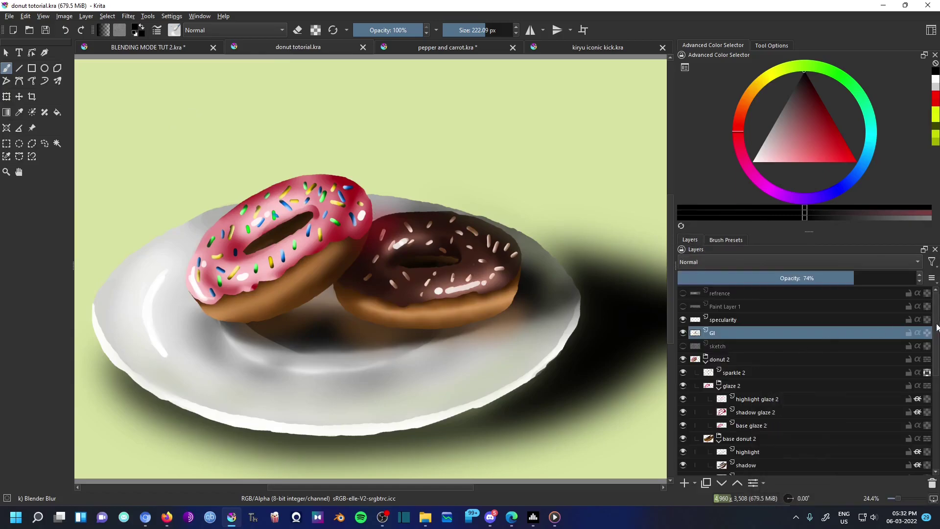
scroll(876, 349, down, 2)
click(772, 321)
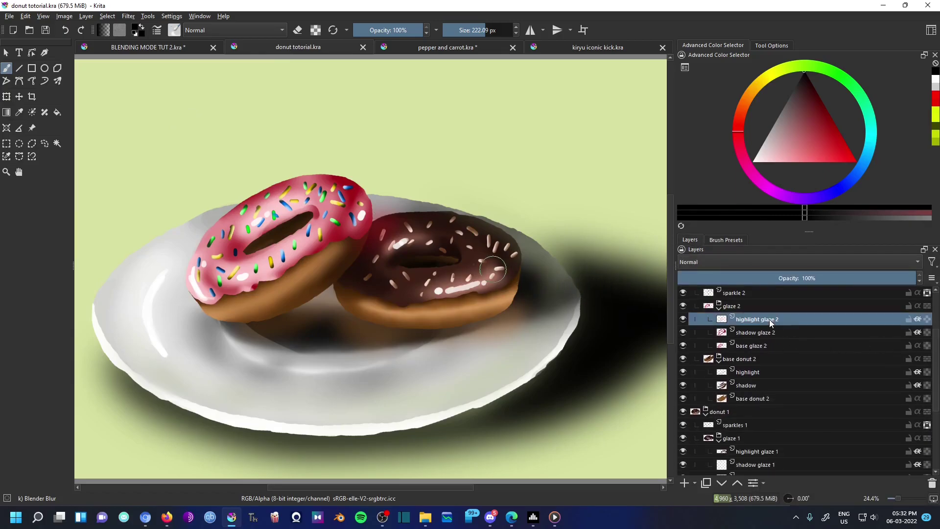
click(929, 484)
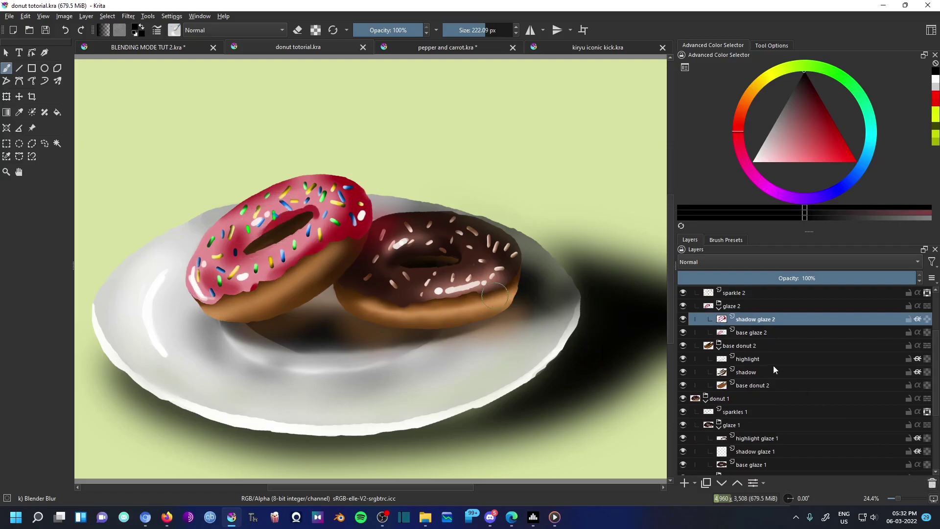
click(774, 363)
click(932, 483)
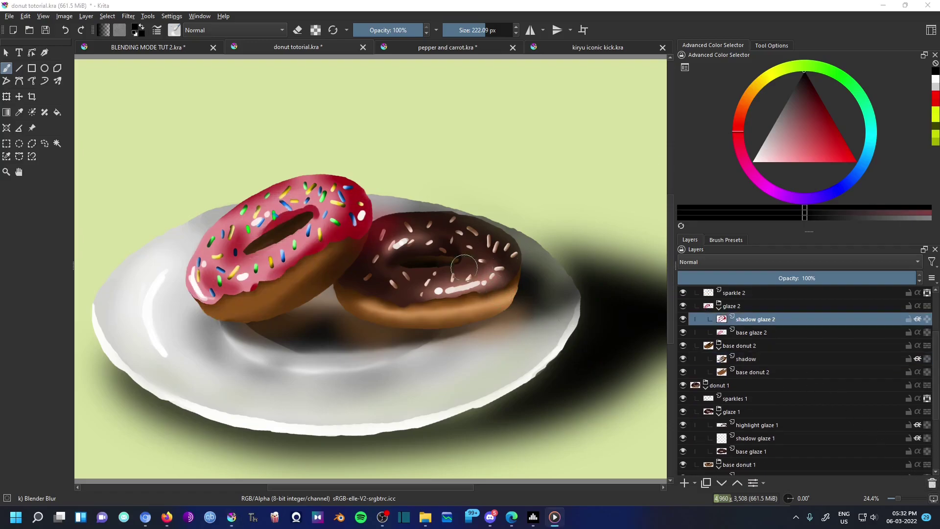
Erase the pink donut's shading on the "shadow glaze 2" and "shadow" layers with the Basic-5 Size Opacity brush
drag(348, 230, 240, 250)
click(725, 239)
click(699, 282)
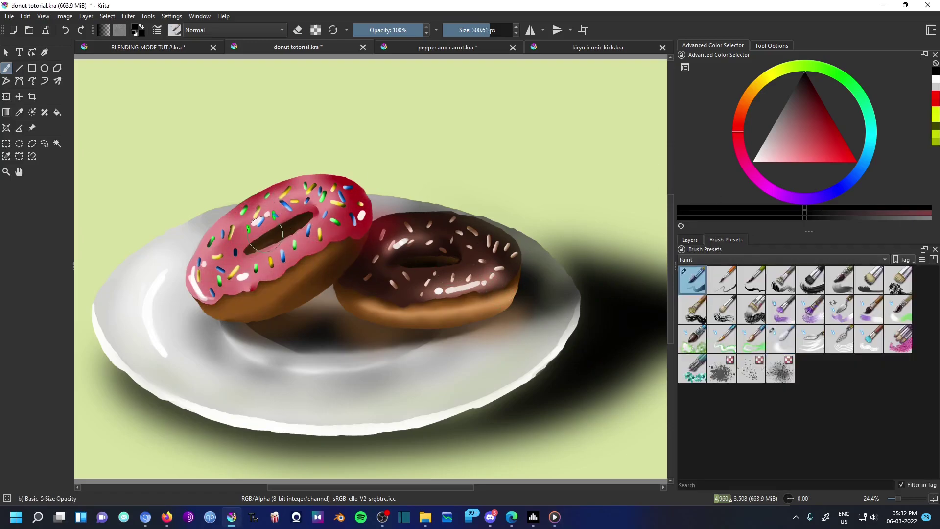
key(e)
drag(342, 196, 215, 284)
click(689, 240)
click(758, 358)
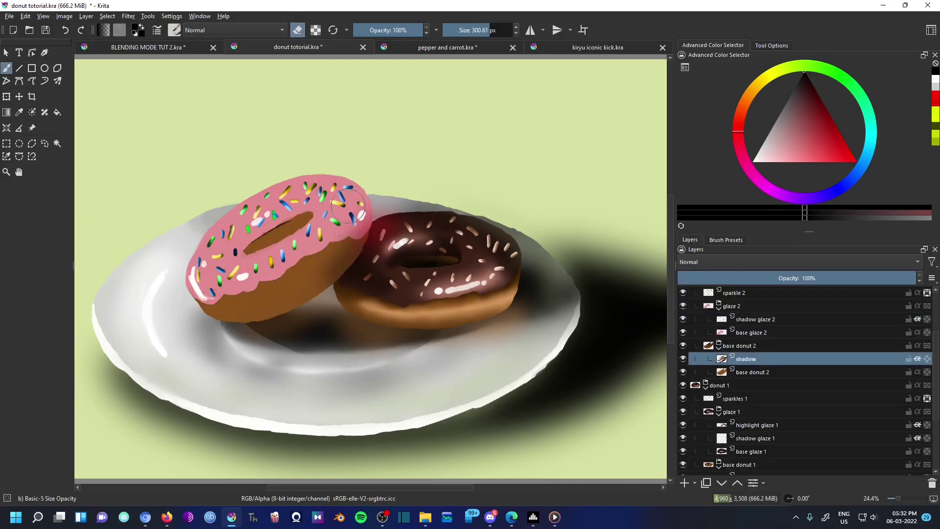
Set the blending mode of the "shadow glaze 2" and base donut "shadow" layers to Luminosity
click(786, 319)
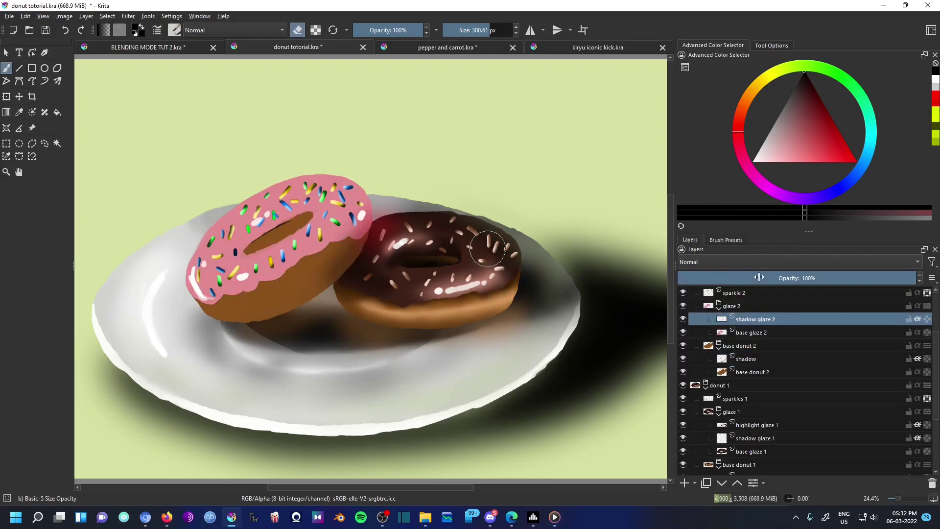
click(732, 261)
click(730, 244)
click(762, 355)
click(724, 262)
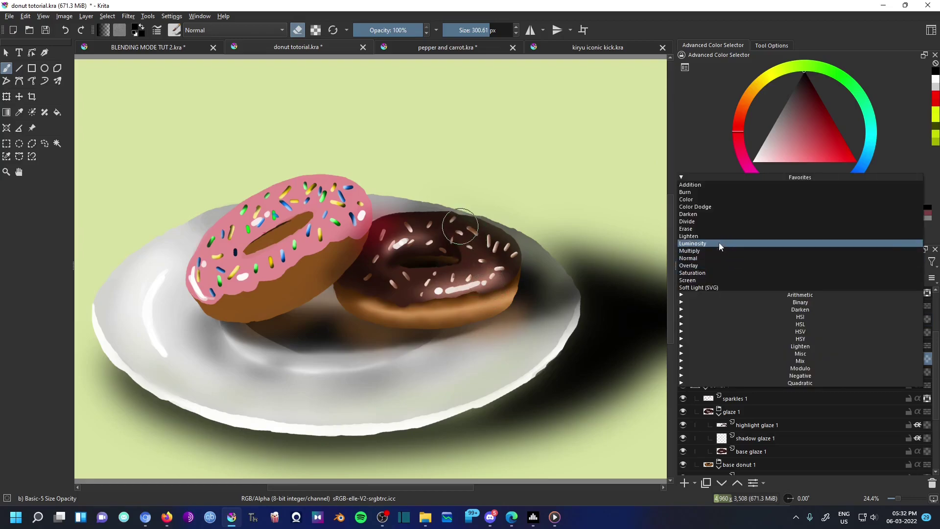
click(720, 241)
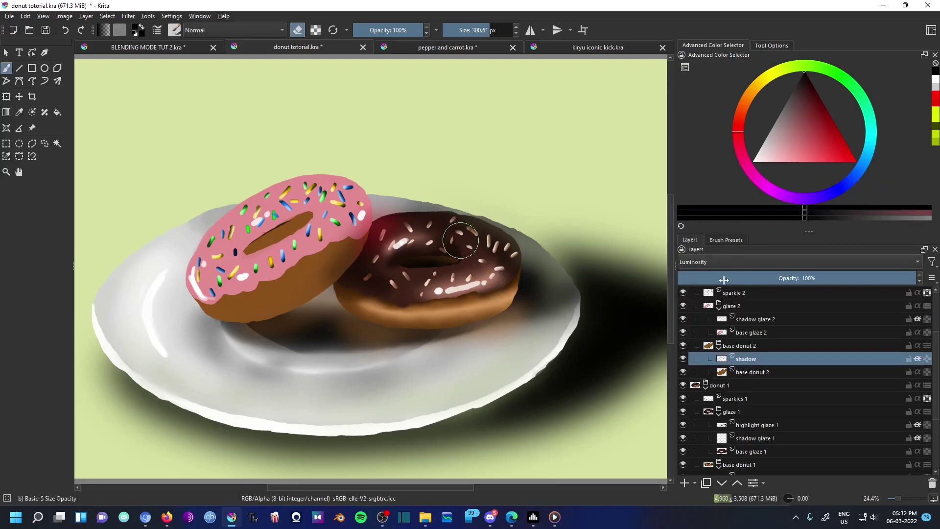
Paint near-black shading on "shadow glaze 2" over the pink glaze's right end and left of the hole, reducing the brush to about 157 px
click(760, 320)
click(796, 84)
key(e)
drag(337, 184, 350, 230)
click(789, 96)
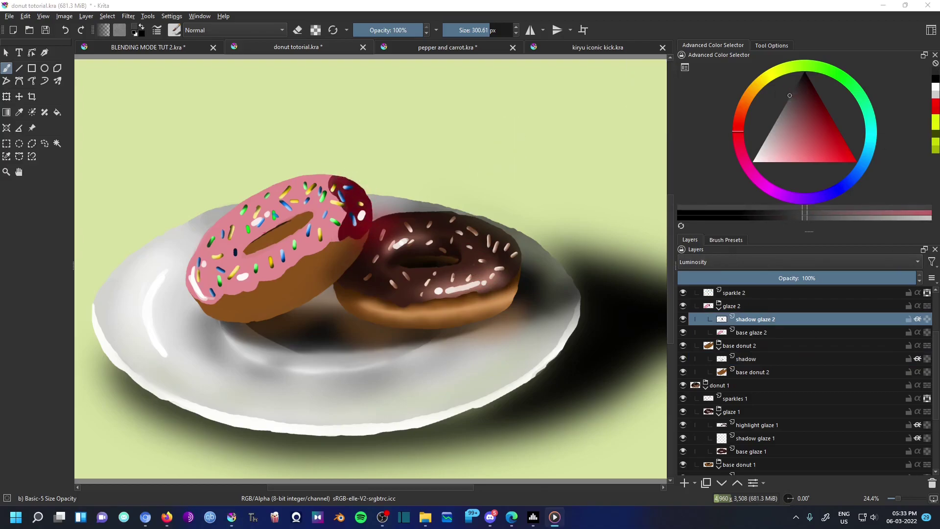
click(801, 77)
click(798, 81)
mouse_move(299, 184)
mouse_down()
mouse_move(350, 226)
mouse_move(333, 230)
mouse_up()
shift+drag(244, 248, 231, 247)
mouse_move(247, 237)
mouse_down()
mouse_move(238, 247)
mouse_move(255, 255)
mouse_move(187, 284)
mouse_move(273, 274)
mouse_up()
Paint near-white highlights along the pink glaze's outer edge and around the donut hole
click(758, 152)
mouse_move(201, 247)
mouse_down()
mouse_move(240, 209)
mouse_move(285, 213)
mouse_up()
mouse_move(310, 218)
mouse_down()
mouse_move(291, 213)
mouse_move(316, 208)
mouse_up()
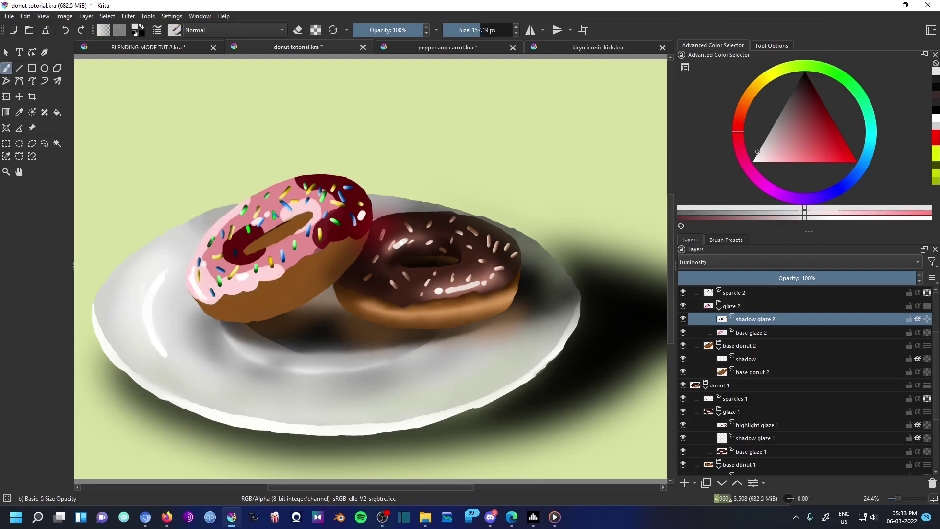
Smooth the light and dark strokes on the pink glaze with the Blender Blur brush
key(alt+Tab)
click(726, 240)
click(781, 338)
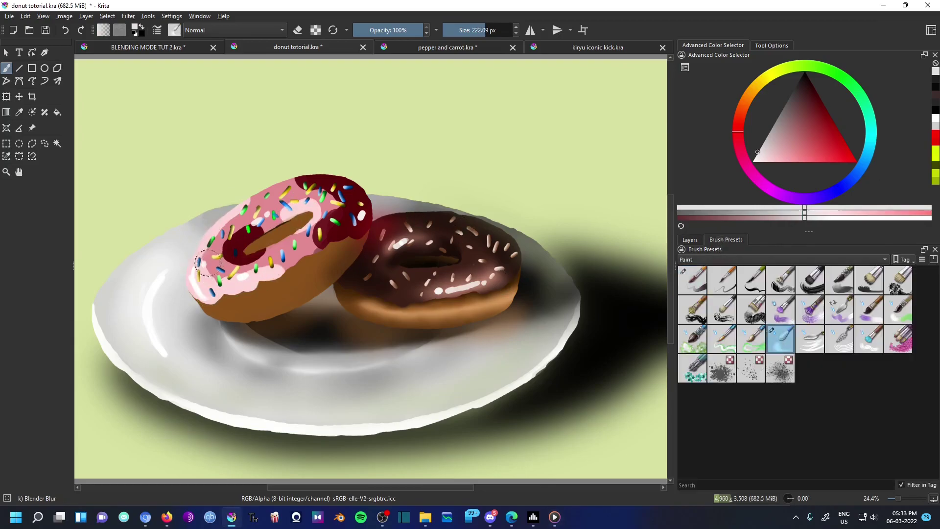
mouse_move(230, 221)
mouse_down()
mouse_move(313, 187)
mouse_move(267, 194)
mouse_move(317, 186)
mouse_move(322, 236)
mouse_move(345, 218)
mouse_move(281, 269)
mouse_move(336, 238)
mouse_move(372, 203)
mouse_move(271, 180)
mouse_move(257, 189)
mouse_move(229, 248)
mouse_move(259, 221)
mouse_move(232, 258)
mouse_move(282, 232)
mouse_move(270, 224)
mouse_move(293, 213)
mouse_move(240, 237)
mouse_up()
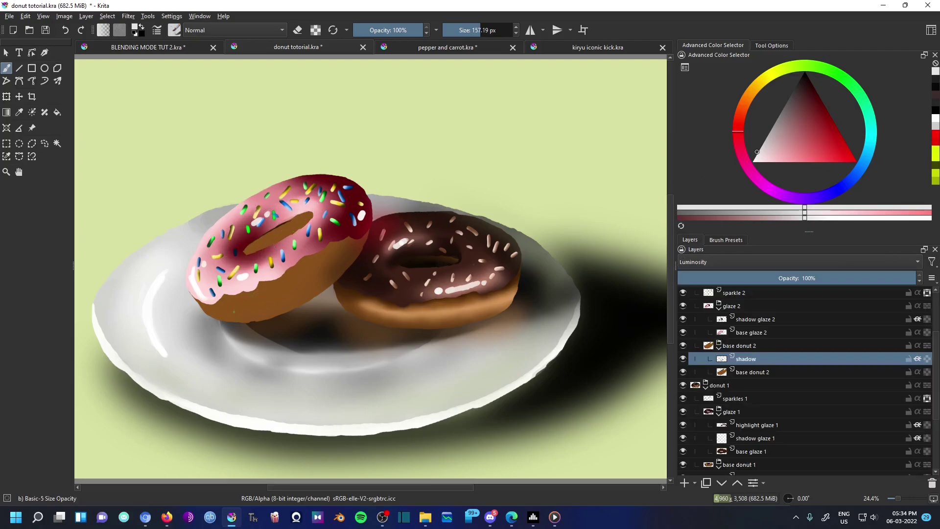
Paint a near-white band along the pink donut's brown base on the "shadow" layer and dark strokes along its edges
drag(216, 313, 354, 244)
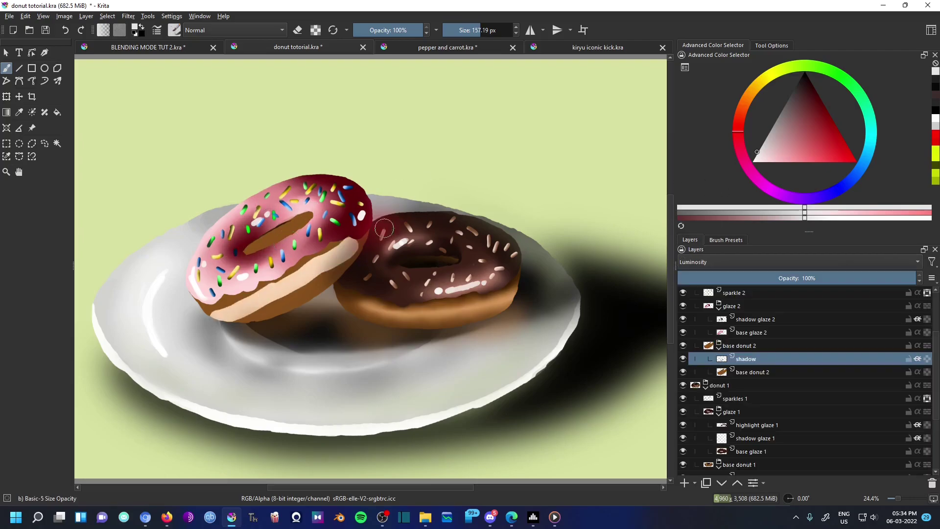
click(798, 81)
drag(203, 300, 360, 240)
mouse_move(279, 318)
mouse_down()
mouse_move(235, 324)
mouse_move(348, 274)
mouse_up()
Blend the light and dark strokes on the donut's brown base with the Blender Blur brush
click(725, 239)
click(781, 339)
mouse_move(211, 308)
mouse_down()
mouse_move(242, 304)
mouse_move(355, 248)
mouse_move(323, 276)
mouse_up()
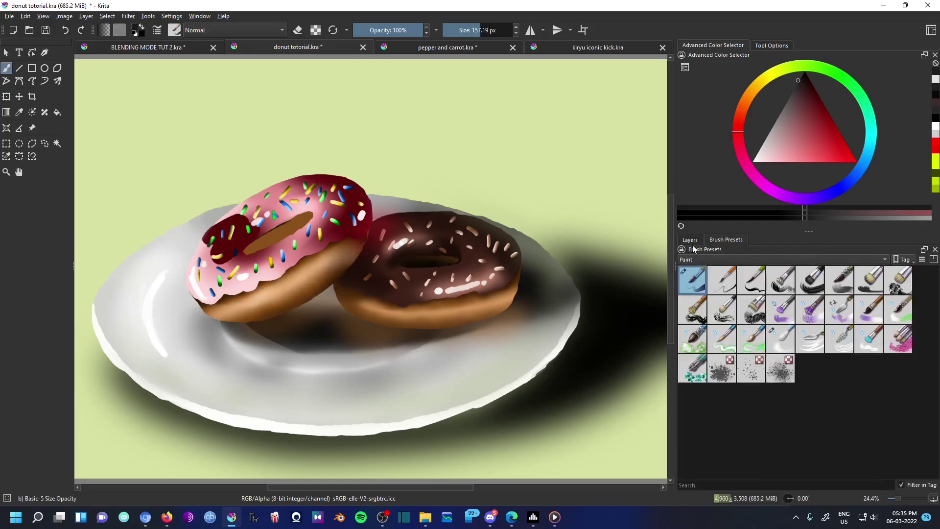
Erase all the painted shading from the pink glaze on the "shadow glaze 2" layer
click(690, 239)
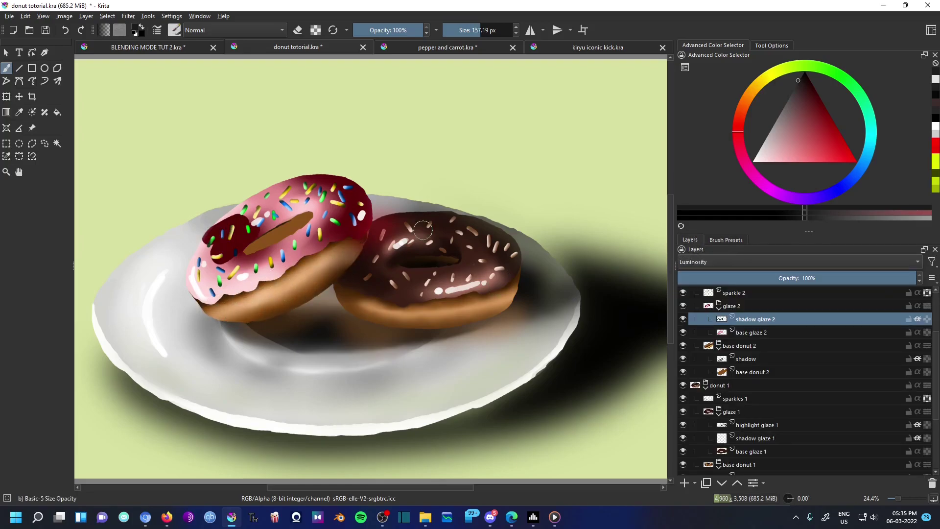
key(e)
mouse_move(259, 246)
mouse_down()
mouse_move(260, 218)
mouse_move(198, 272)
mouse_move(212, 237)
mouse_move(283, 186)
mouse_move(190, 274)
mouse_move(334, 212)
mouse_move(340, 227)
mouse_move(237, 296)
mouse_move(320, 232)
mouse_move(342, 196)
mouse_move(364, 192)
mouse_move(375, 207)
mouse_move(326, 181)
mouse_move(231, 238)
mouse_move(218, 287)
mouse_move(188, 261)
mouse_move(290, 190)
mouse_move(310, 178)
mouse_up()
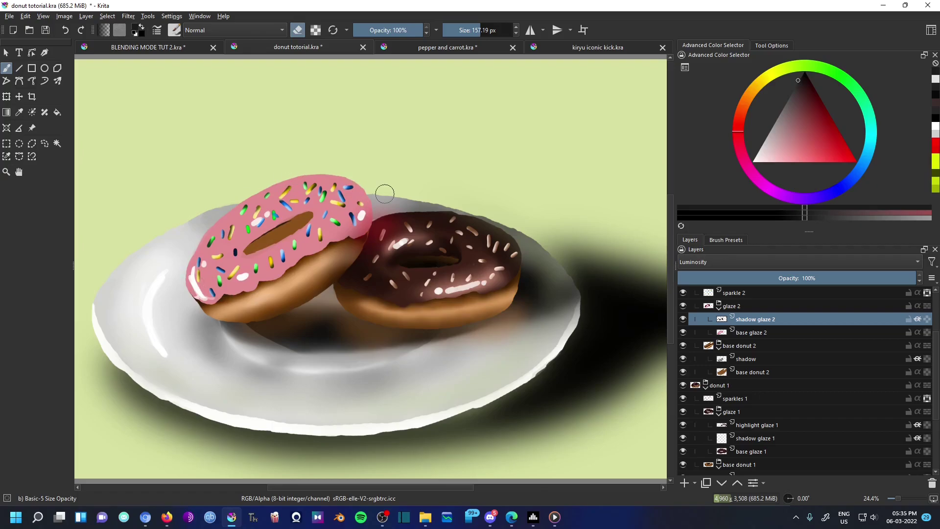
Add a top paint layer to the pepper and carrot painting, and dab it with a dark navy blue near the wand's glow
click(423, 49)
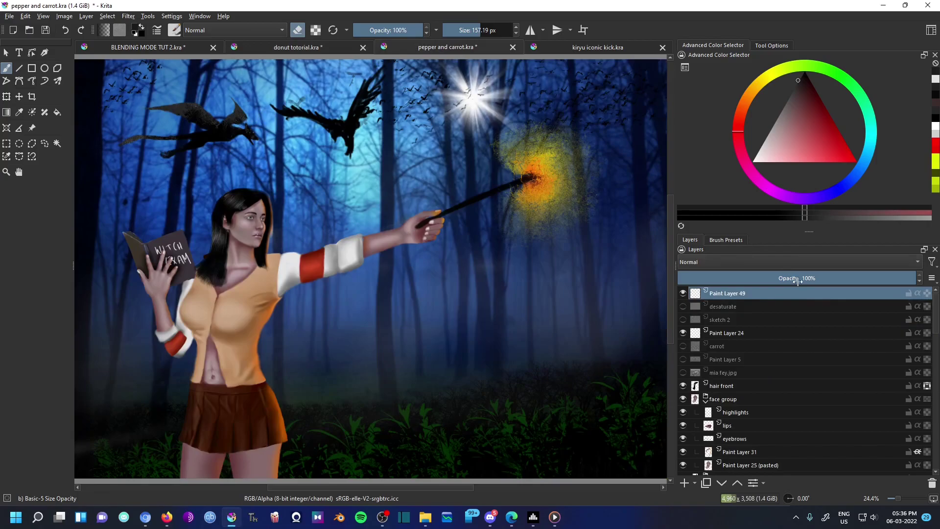
click(685, 483)
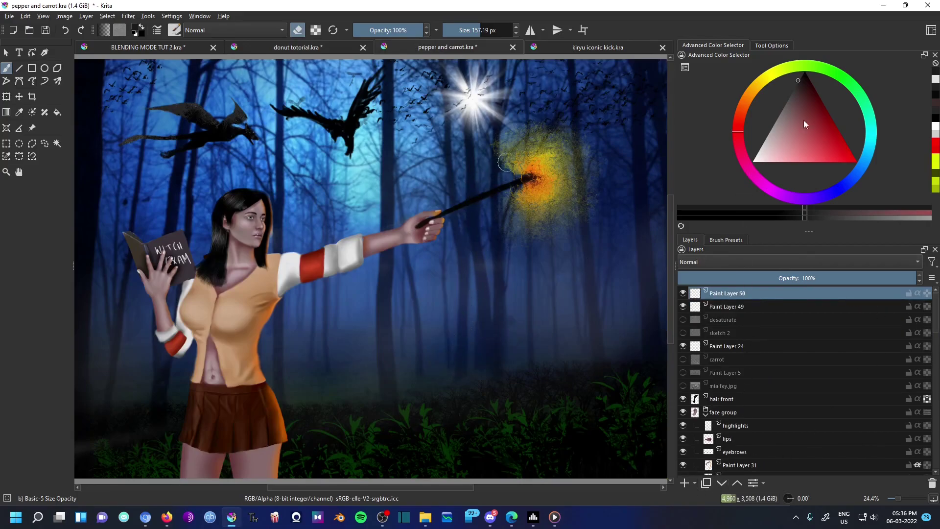
click(845, 185)
drag(820, 110, 817, 85)
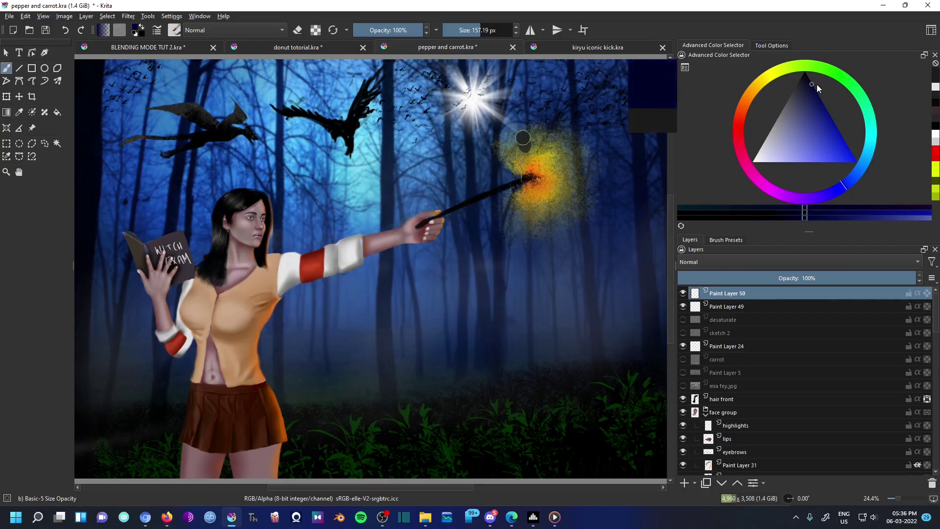
click(523, 138)
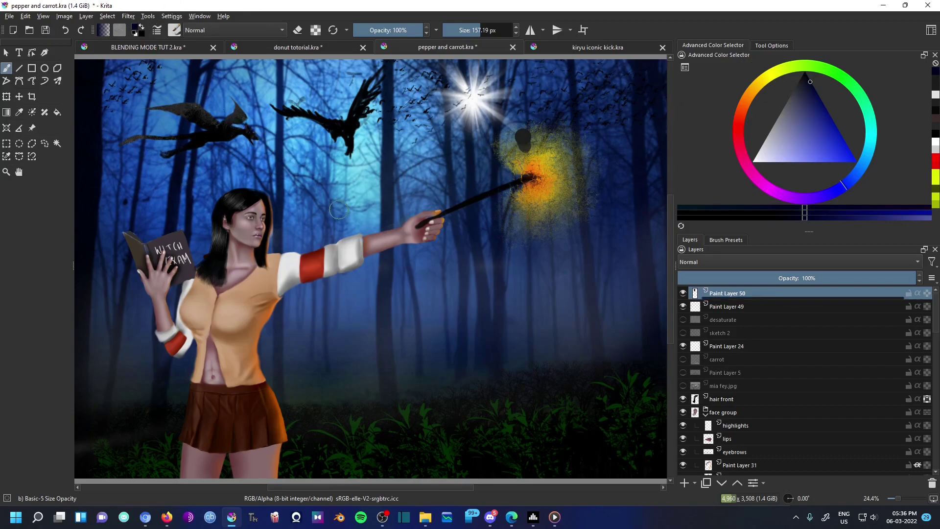
Fill the new top layer with the dark navy blue and set its blending mode to Color
key(shift+BackSpace)
click(765, 258)
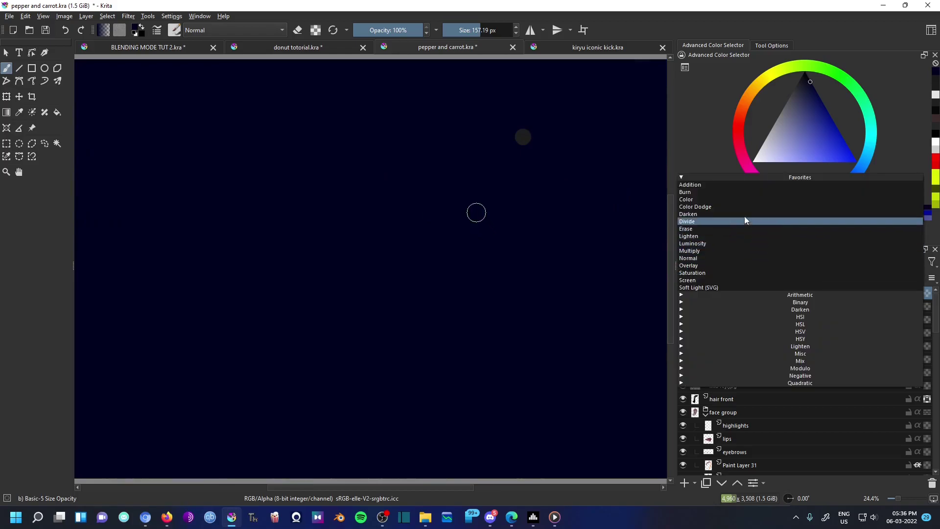
click(744, 200)
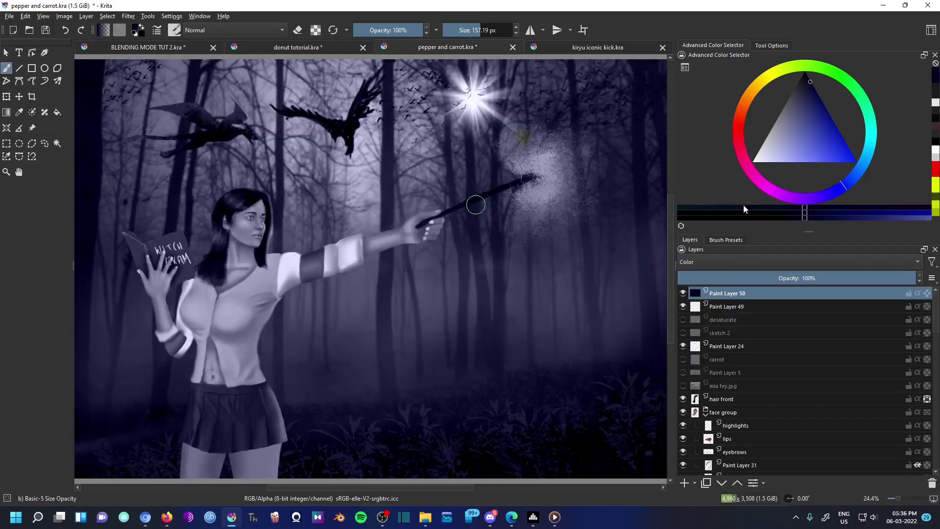
Lower the dark navy Color layer's opacity to 56% and erase its tint from the wand's glow and along the character's edge
click(888, 279)
drag(888, 279, 823, 275)
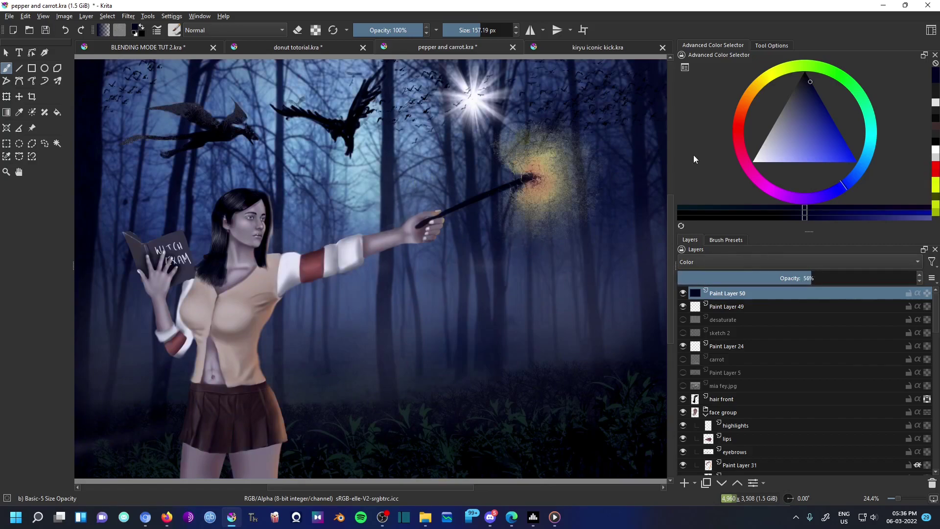
click(730, 240)
click(691, 240)
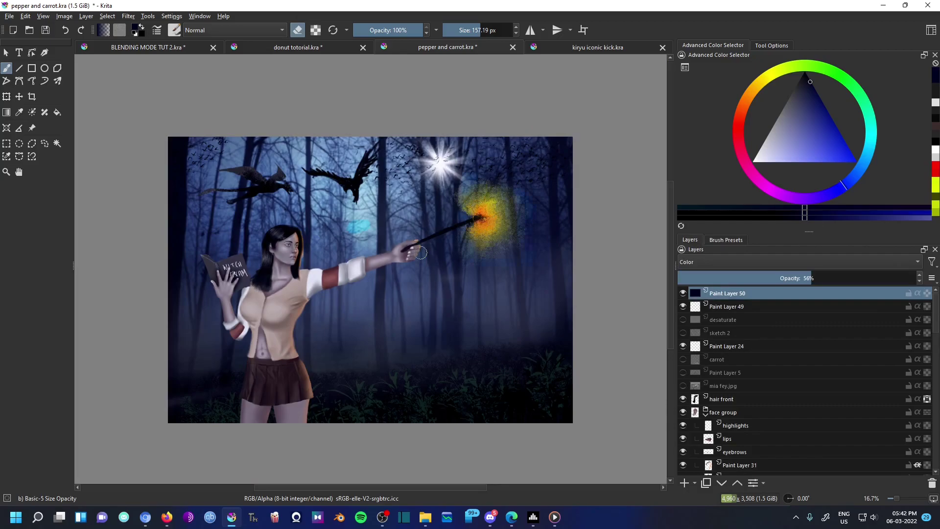
mouse_move(319, 300)
mouse_down()
mouse_move(295, 336)
mouse_move(310, 396)
mouse_up()
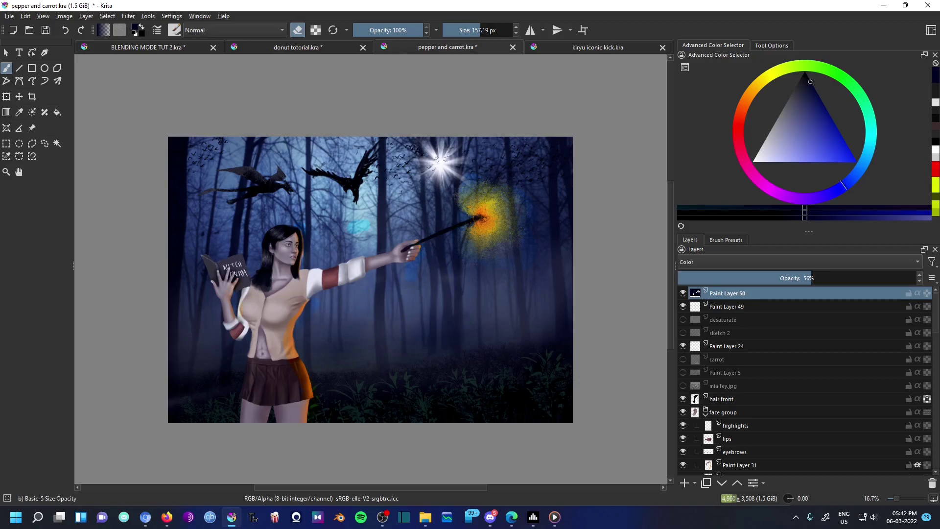
Switch to the kiryu iconic kick painting and set a new top paint layer's blending mode to Color
click(609, 47)
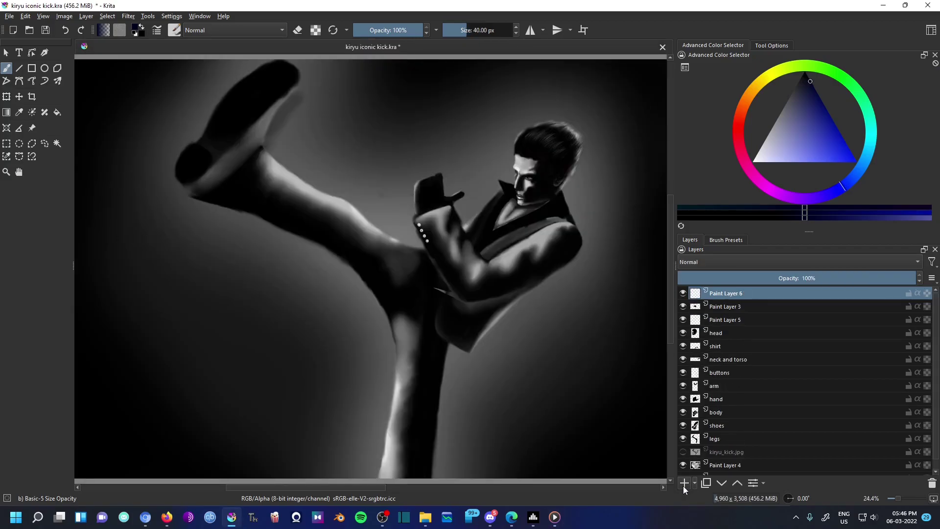
key(alt+Tab)
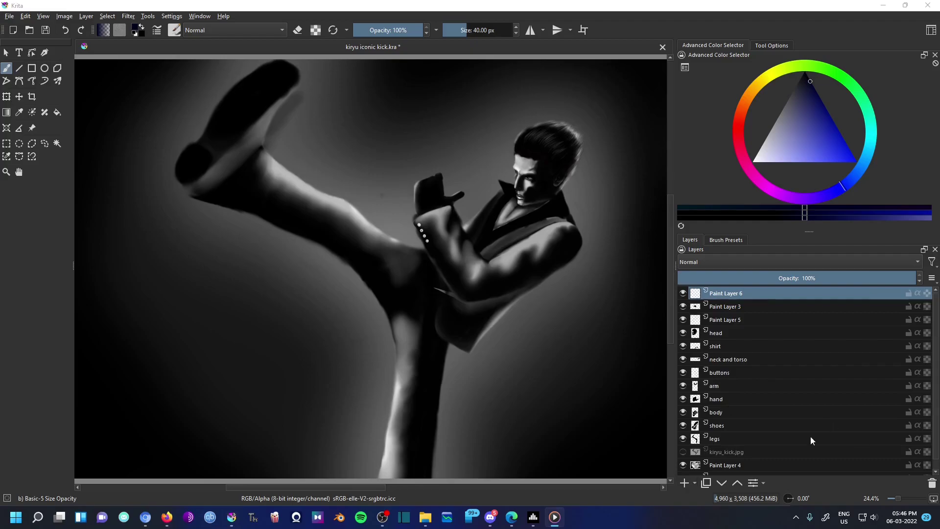
click(755, 261)
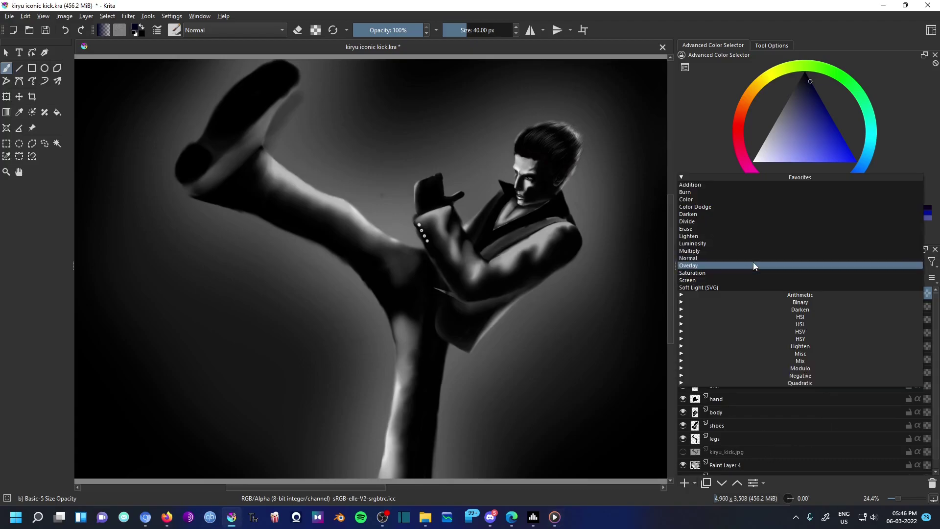
click(734, 199)
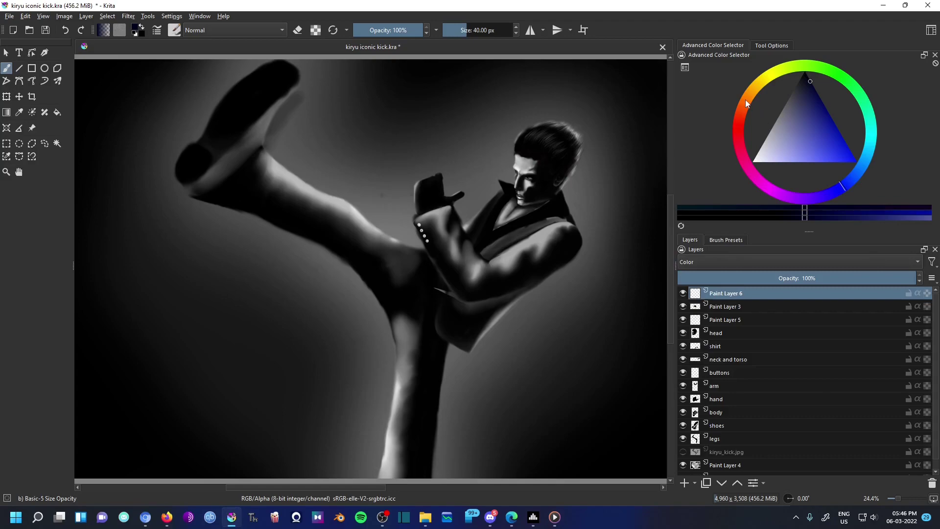
Choose a light orange skin tone and tint the kicking man's face, neck and hand
drag(745, 103, 742, 115)
mouse_move(793, 157)
mouse_down()
mouse_move(812, 162)
mouse_move(797, 167)
mouse_up()
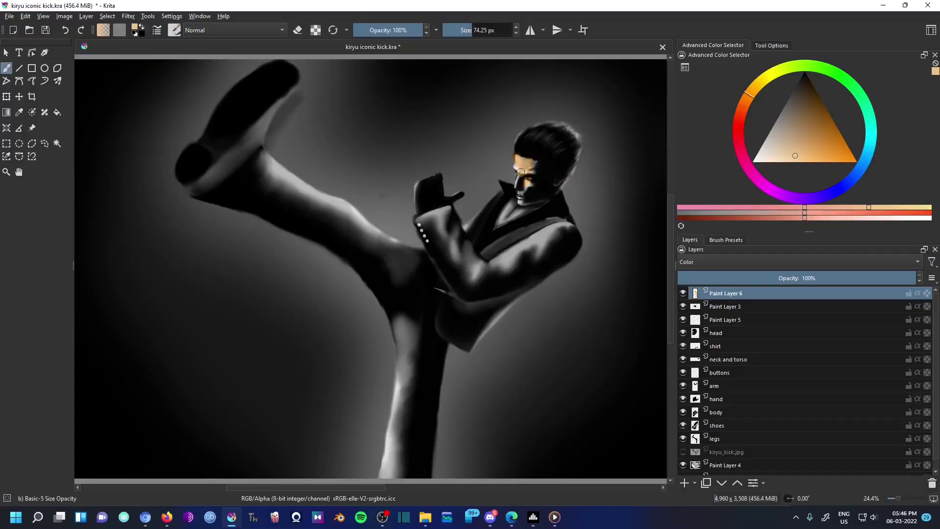
drag(521, 173, 534, 193)
mouse_move(448, 191)
mouse_down()
mouse_move(418, 187)
mouse_move(461, 195)
mouse_up()
Choose a dark blue and tint the kicking man's jacket and trousers with a larger brush
click(838, 191)
click(827, 111)
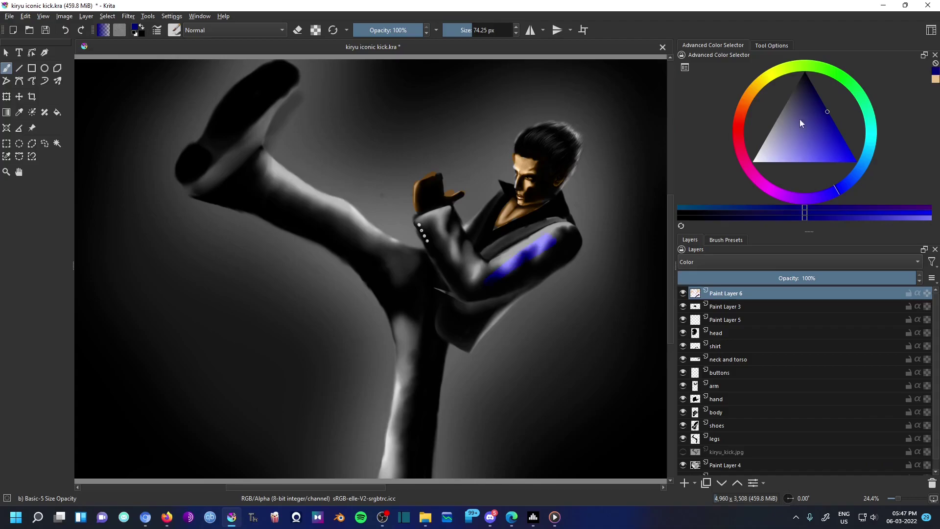
click(814, 88)
shift+drag(512, 256, 524, 256)
mouse_move(549, 240)
mouse_down()
mouse_move(524, 256)
mouse_move(466, 260)
mouse_move(562, 218)
mouse_move(393, 466)
mouse_up()
ctrl+click(521, 252)
mouse_move(265, 162)
mouse_down()
mouse_move(269, 196)
mouse_move(398, 270)
mouse_up()
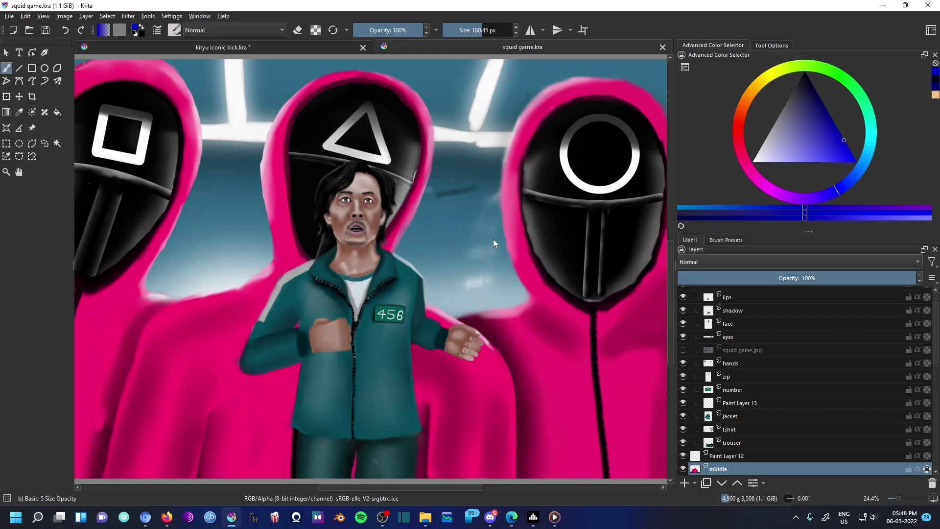
Add a paint layer above the "middle" layer in the squid game painting and set its blending mode to Multiply
scroll(732, 365, down, 3)
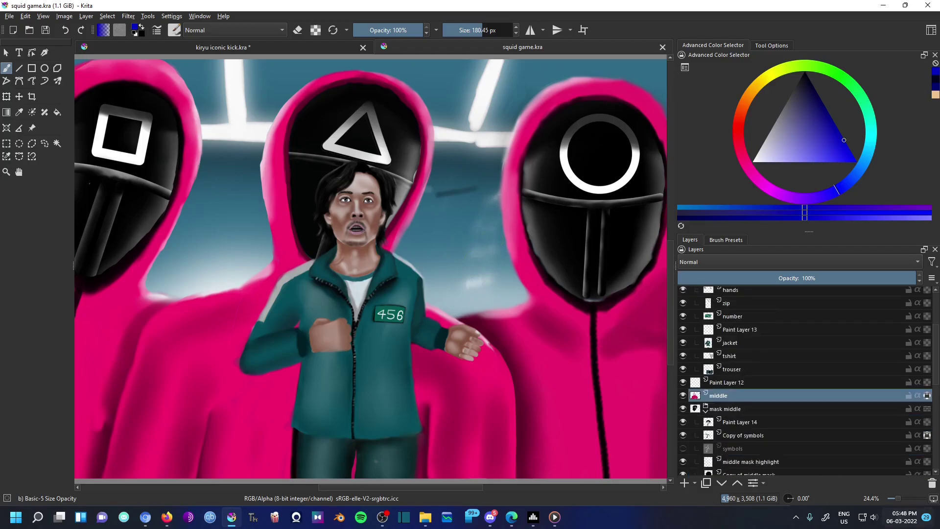
click(684, 483)
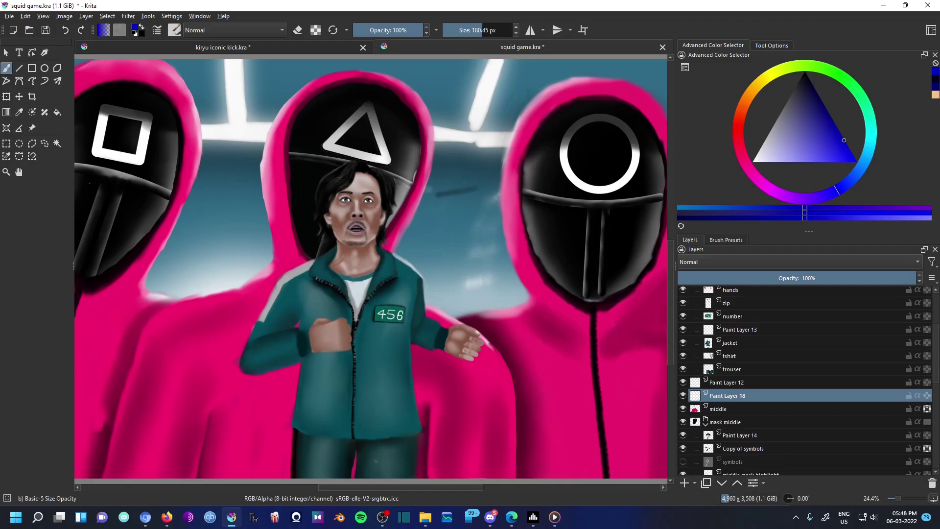
key(alt+Tab)
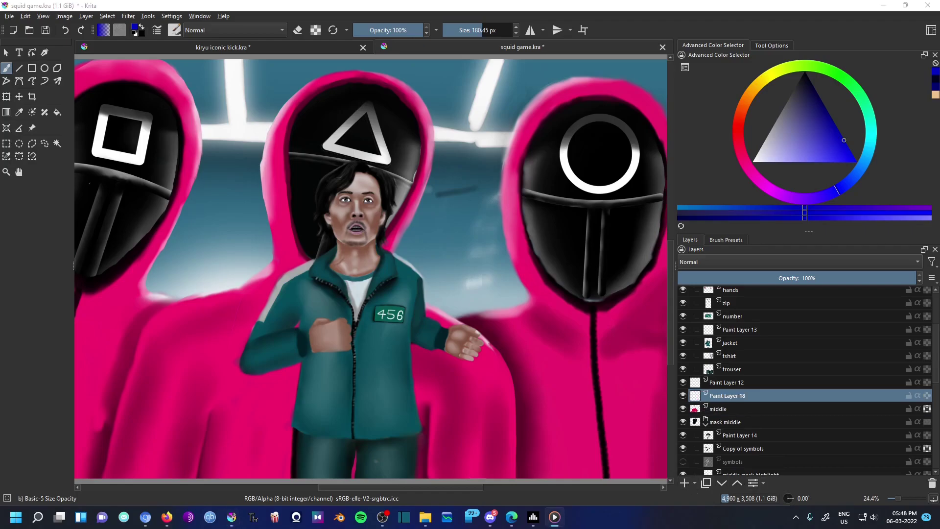
click(772, 411)
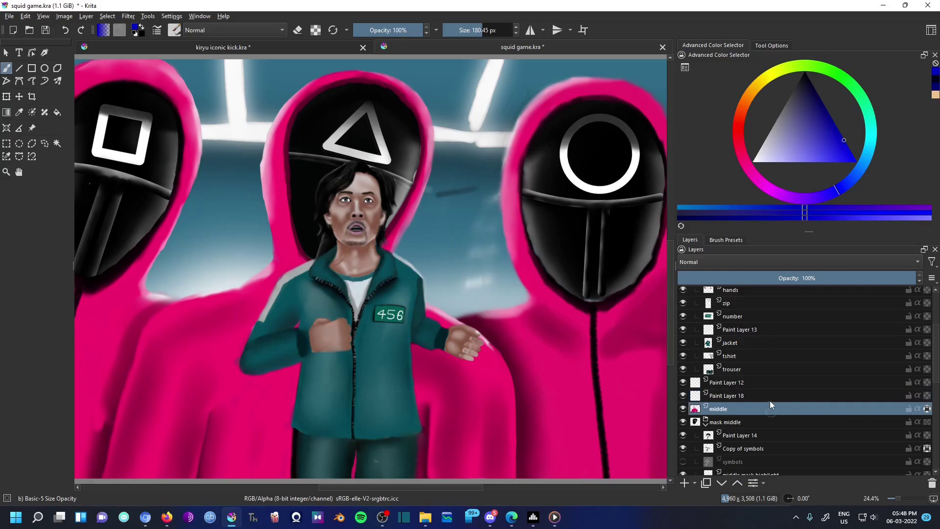
click(768, 395)
click(733, 261)
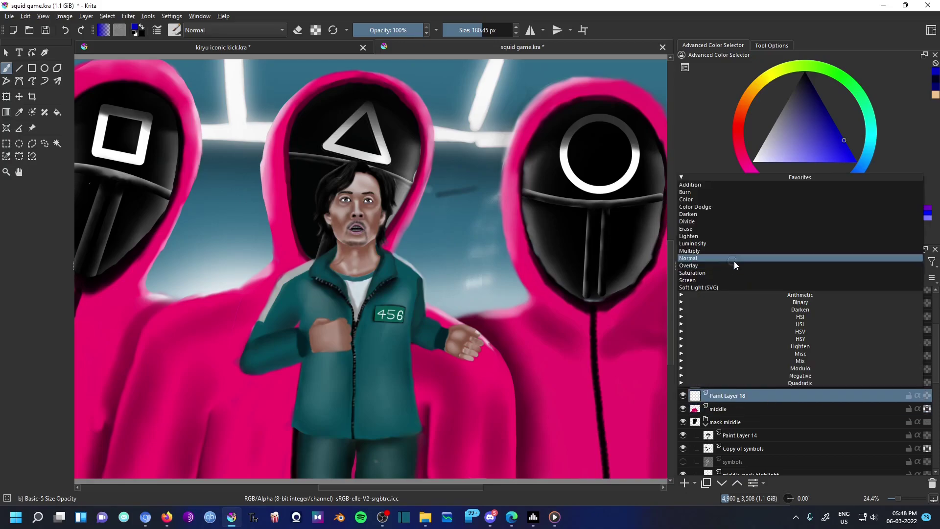
click(731, 252)
Paint shading on the middle pink suit beside the green jacket and soften it with the Blender Blur brush
mouse_move(287, 411)
mouse_down()
mouse_move(270, 387)
mouse_move(277, 395)
mouse_up()
click(725, 239)
click(781, 339)
drag(234, 348, 249, 422)
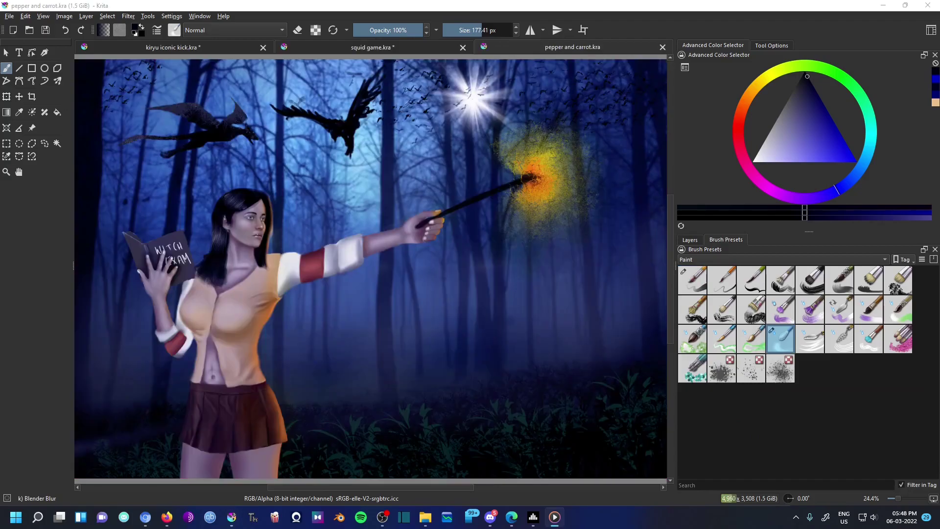
Add a top paint layer to the pepper and carrot painting and set its blending mode to Overlay
click(690, 239)
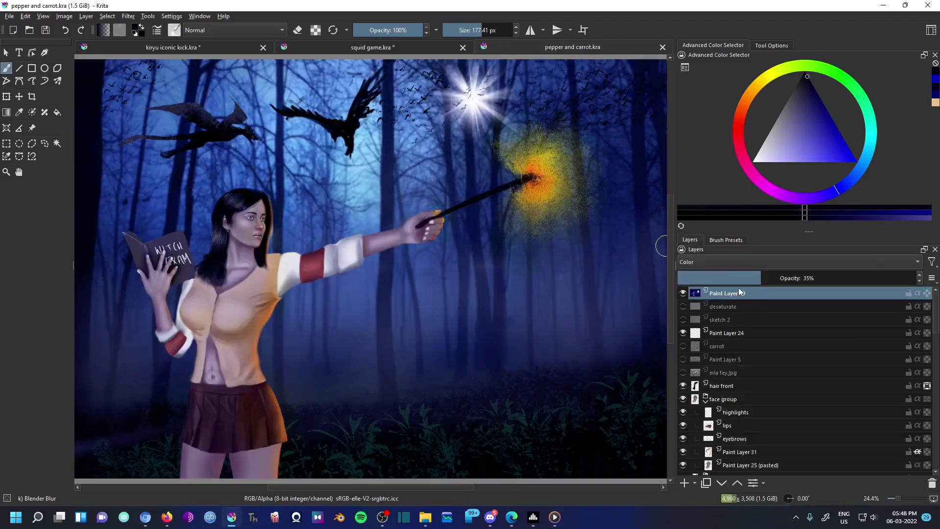
click(684, 482)
click(731, 262)
click(732, 264)
Paint bright yellow over the wand's glow and the foliage with Basic-5 Size Opacity, and soften the strokes with Blender Blur
click(761, 78)
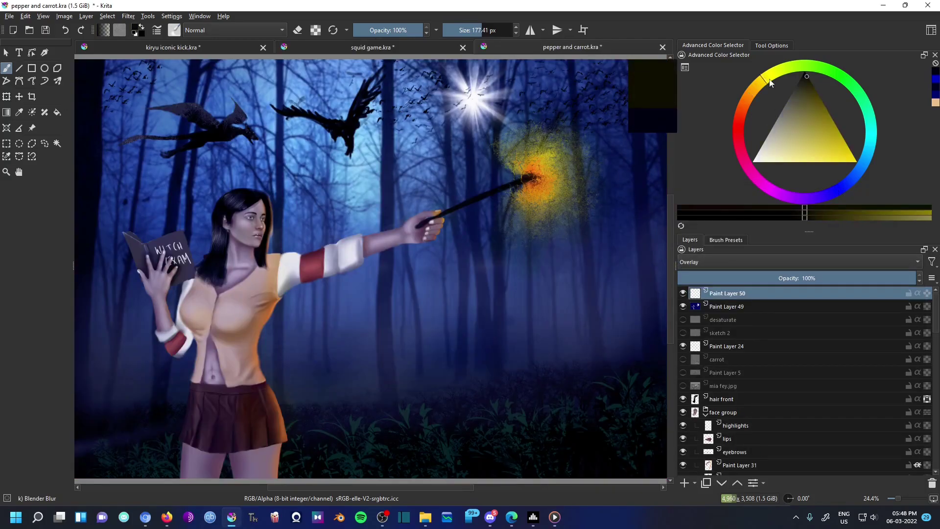
drag(851, 157, 873, 153)
click(725, 240)
click(694, 270)
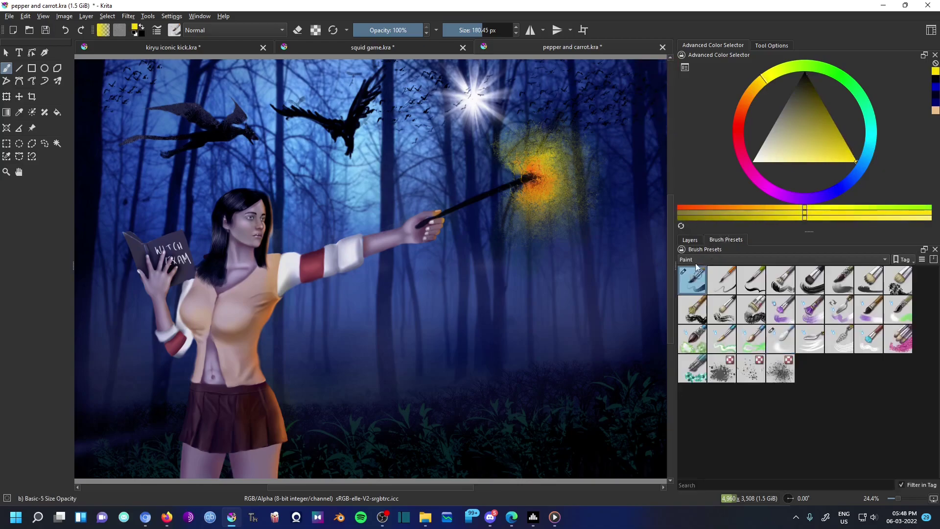
mouse_move(529, 175)
mouse_down()
mouse_move(520, 144)
mouse_move(491, 205)
mouse_move(535, 128)
mouse_move(510, 275)
mouse_up()
mouse_move(353, 441)
mouse_down()
mouse_move(359, 423)
mouse_move(431, 434)
mouse_move(512, 414)
mouse_move(546, 444)
mouse_move(609, 398)
mouse_move(655, 426)
mouse_up()
click(781, 338)
mouse_move(502, 253)
mouse_down()
mouse_move(583, 235)
mouse_move(575, 133)
mouse_move(486, 166)
mouse_move(472, 207)
mouse_move(554, 124)
mouse_move(529, 140)
mouse_up()
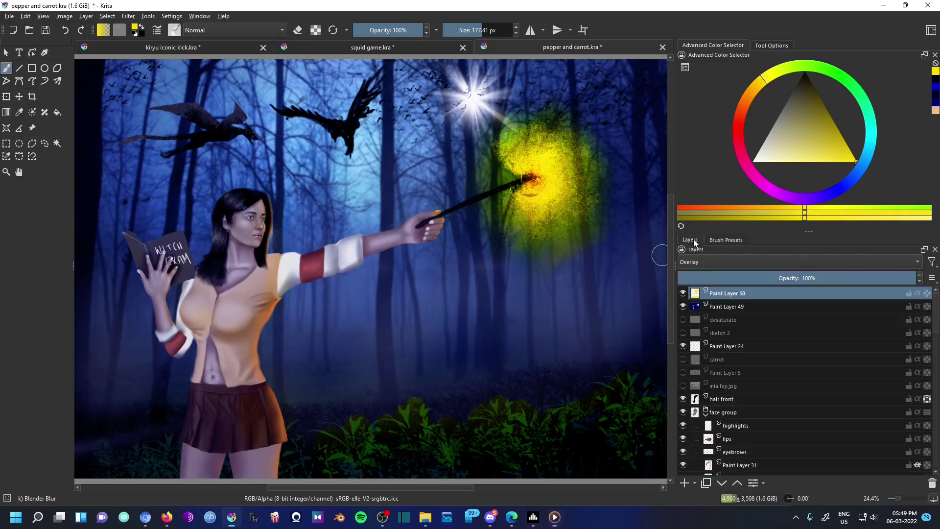
Try the Divide and Saturation blending modes on the yellow layer and return it to Overlay
click(737, 264)
click(756, 218)
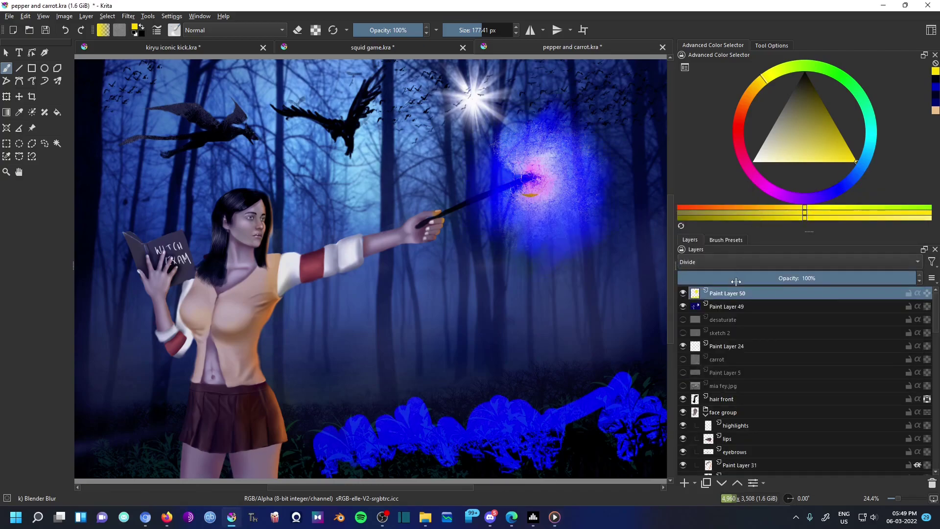
click(741, 263)
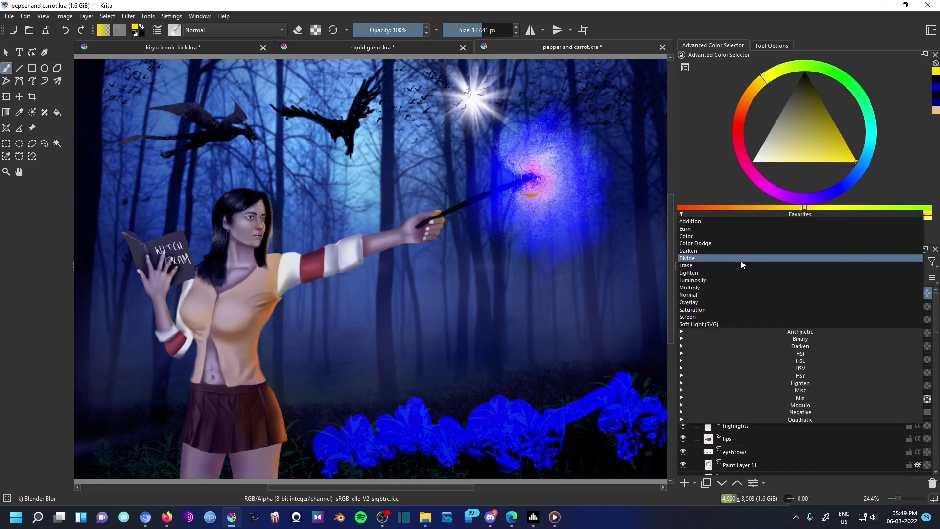
click(733, 310)
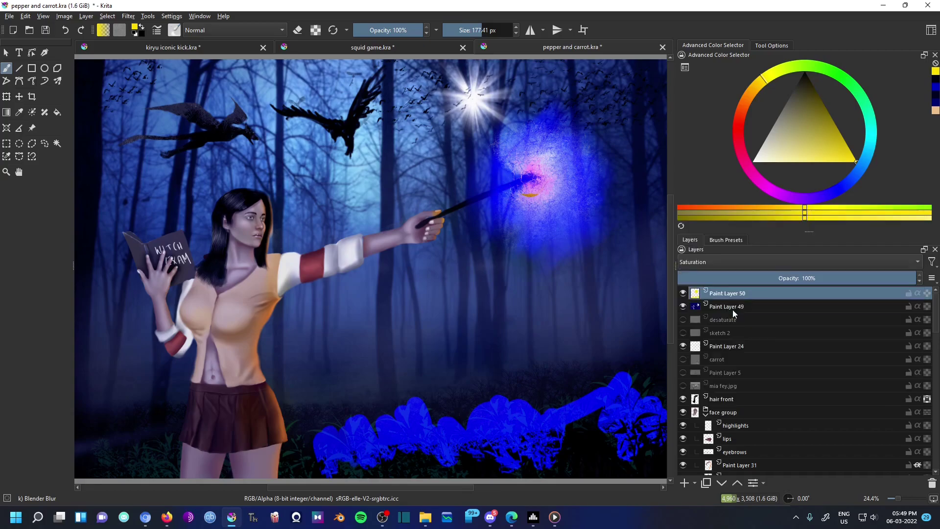
click(723, 261)
click(725, 247)
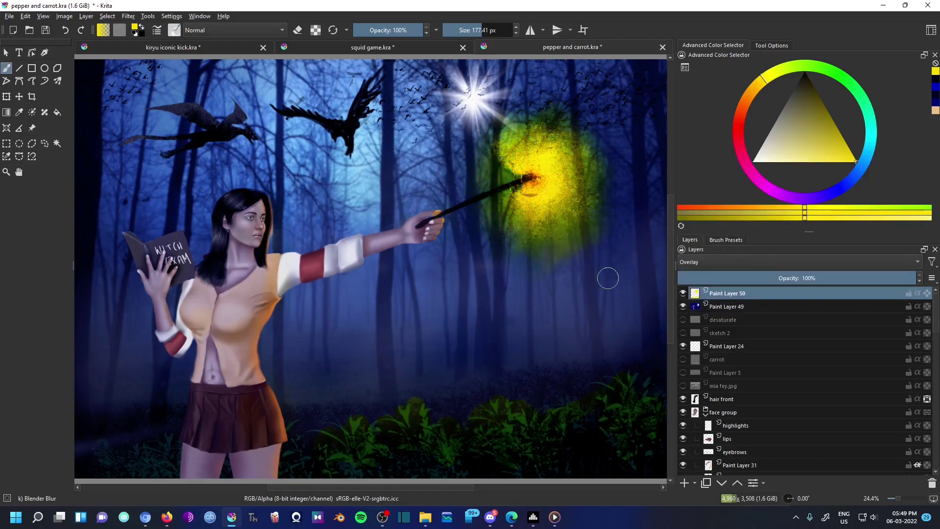